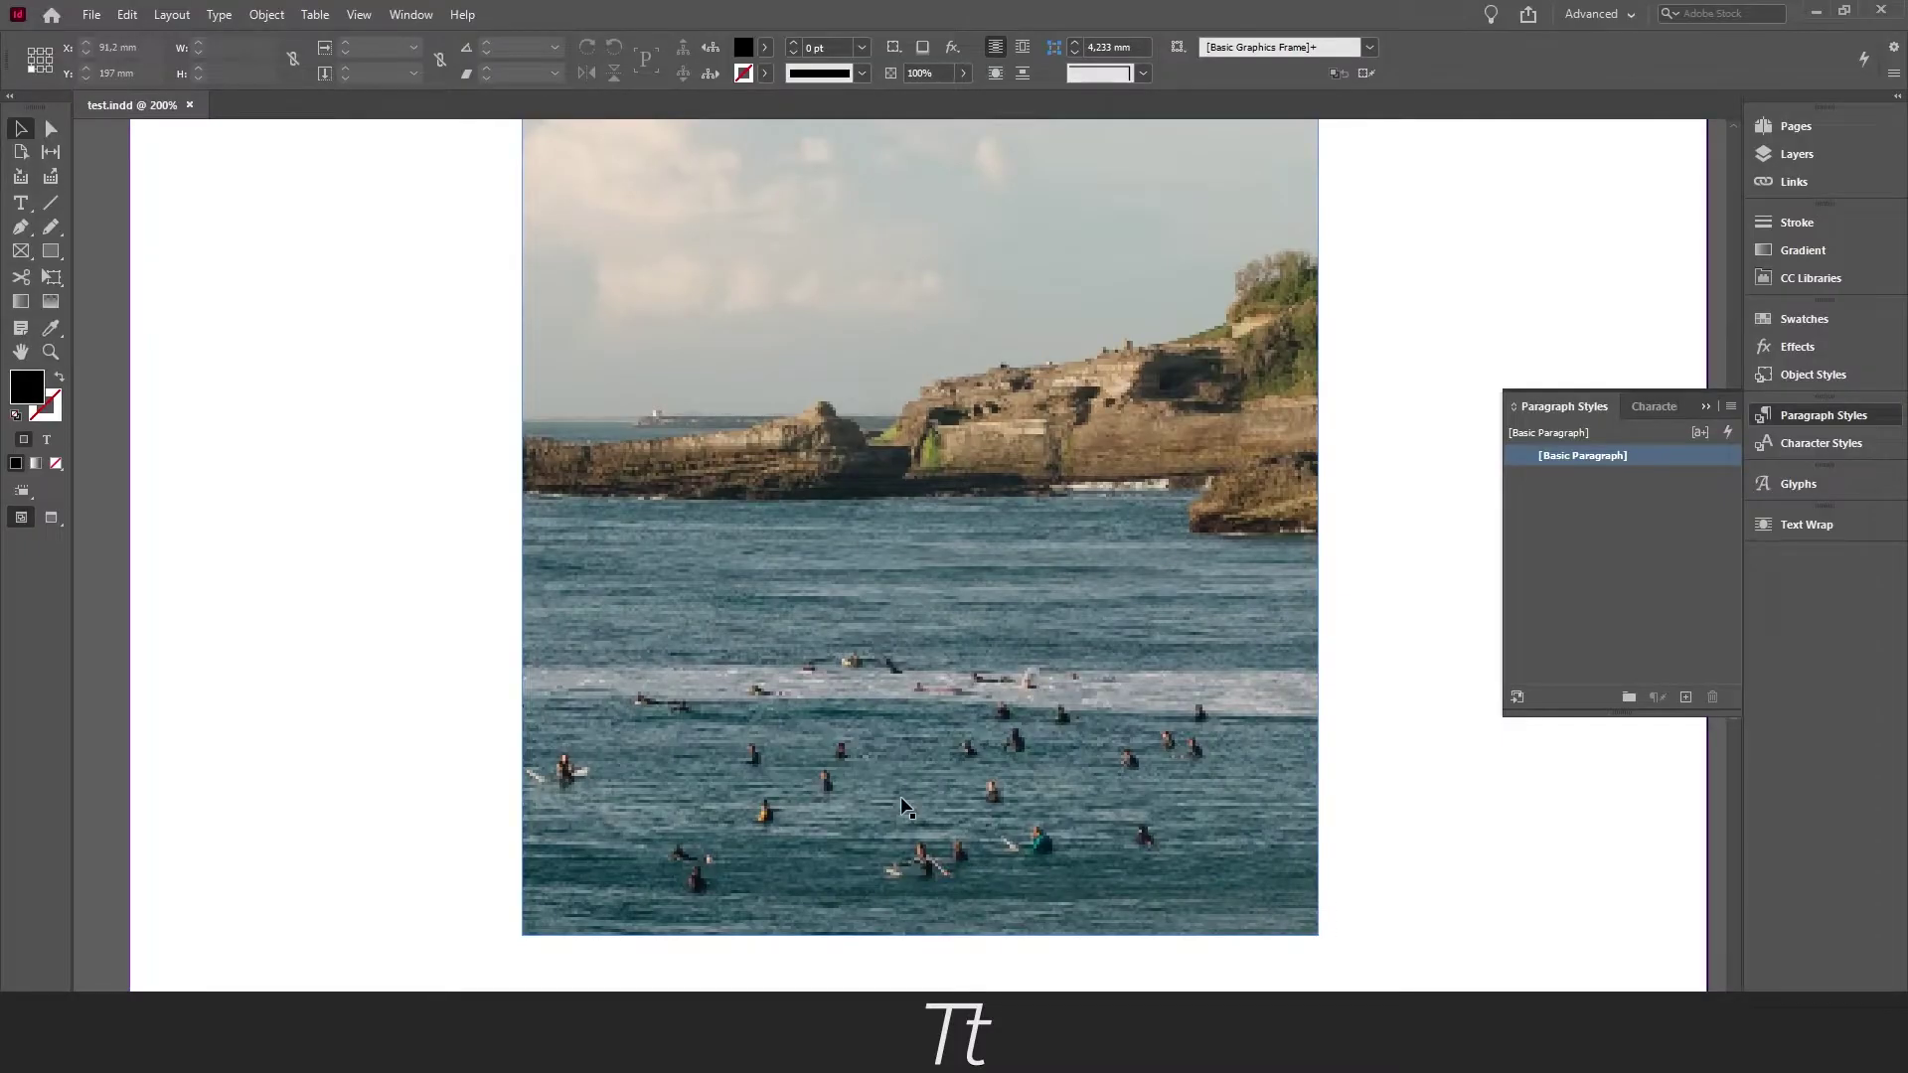
# - Deselect the surf photo and collapse the Paragraph Styles panel
pyautogui.click(1383, 832)
pyautogui.click(1382, 825)
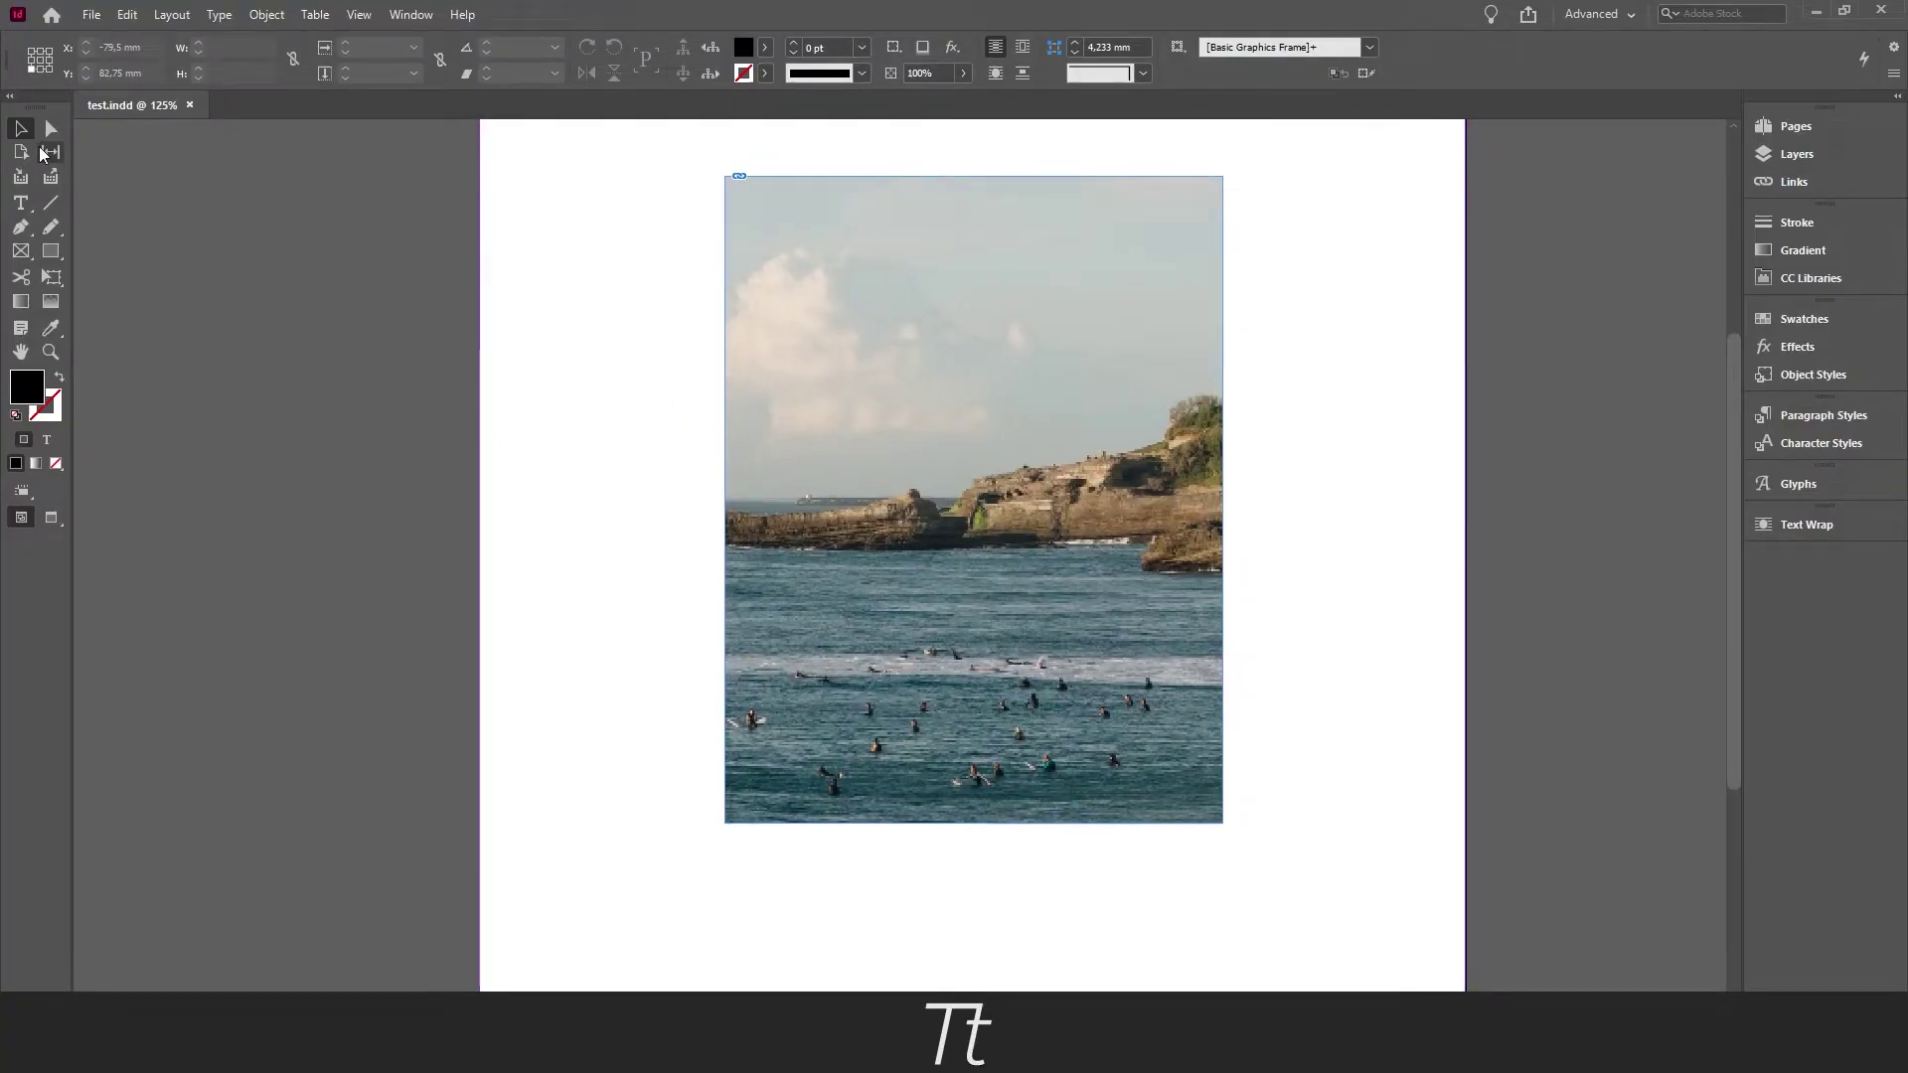
pyautogui.scroll(1, 1385, 273)
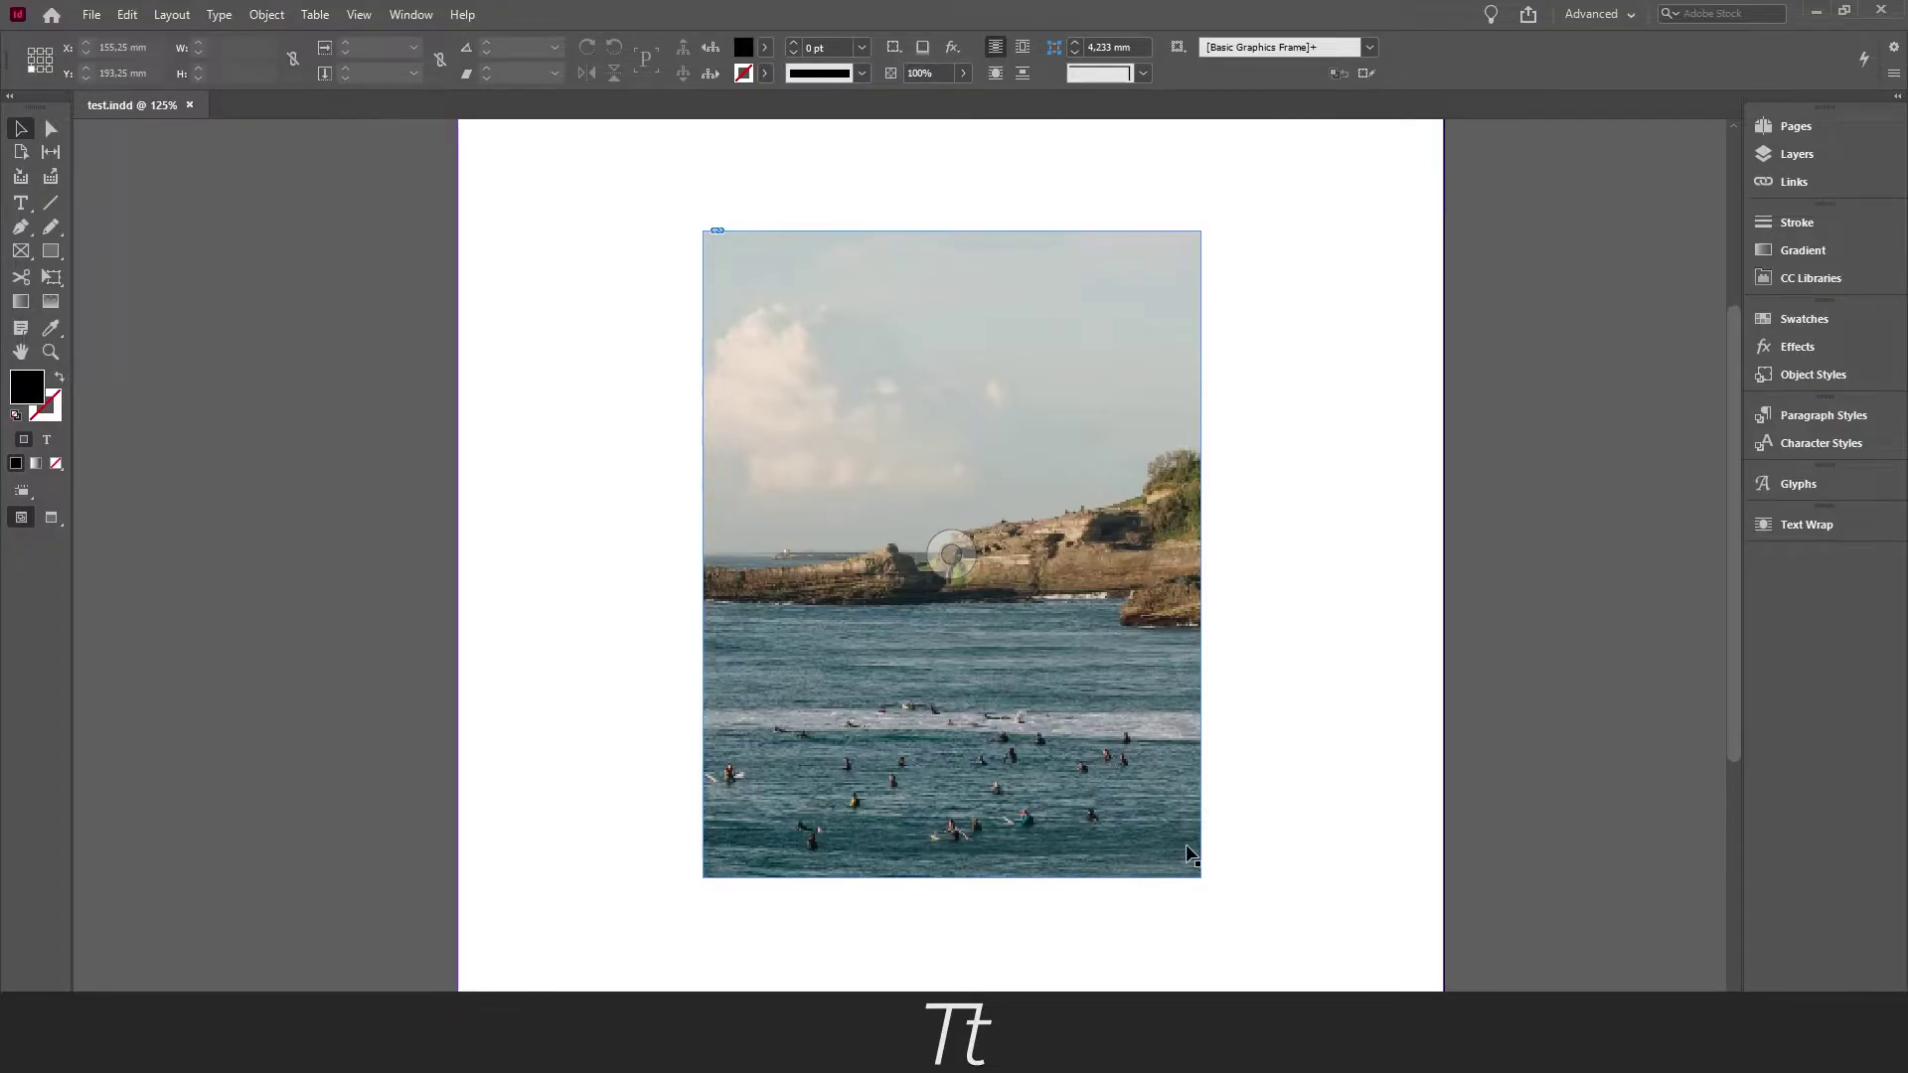
pyautogui.scroll(1, 1187, 854)
pyautogui.scroll(2, 1073, 842)
pyautogui.scroll(-1, 1043, 836)
pyautogui.scroll(2, 962, 812)
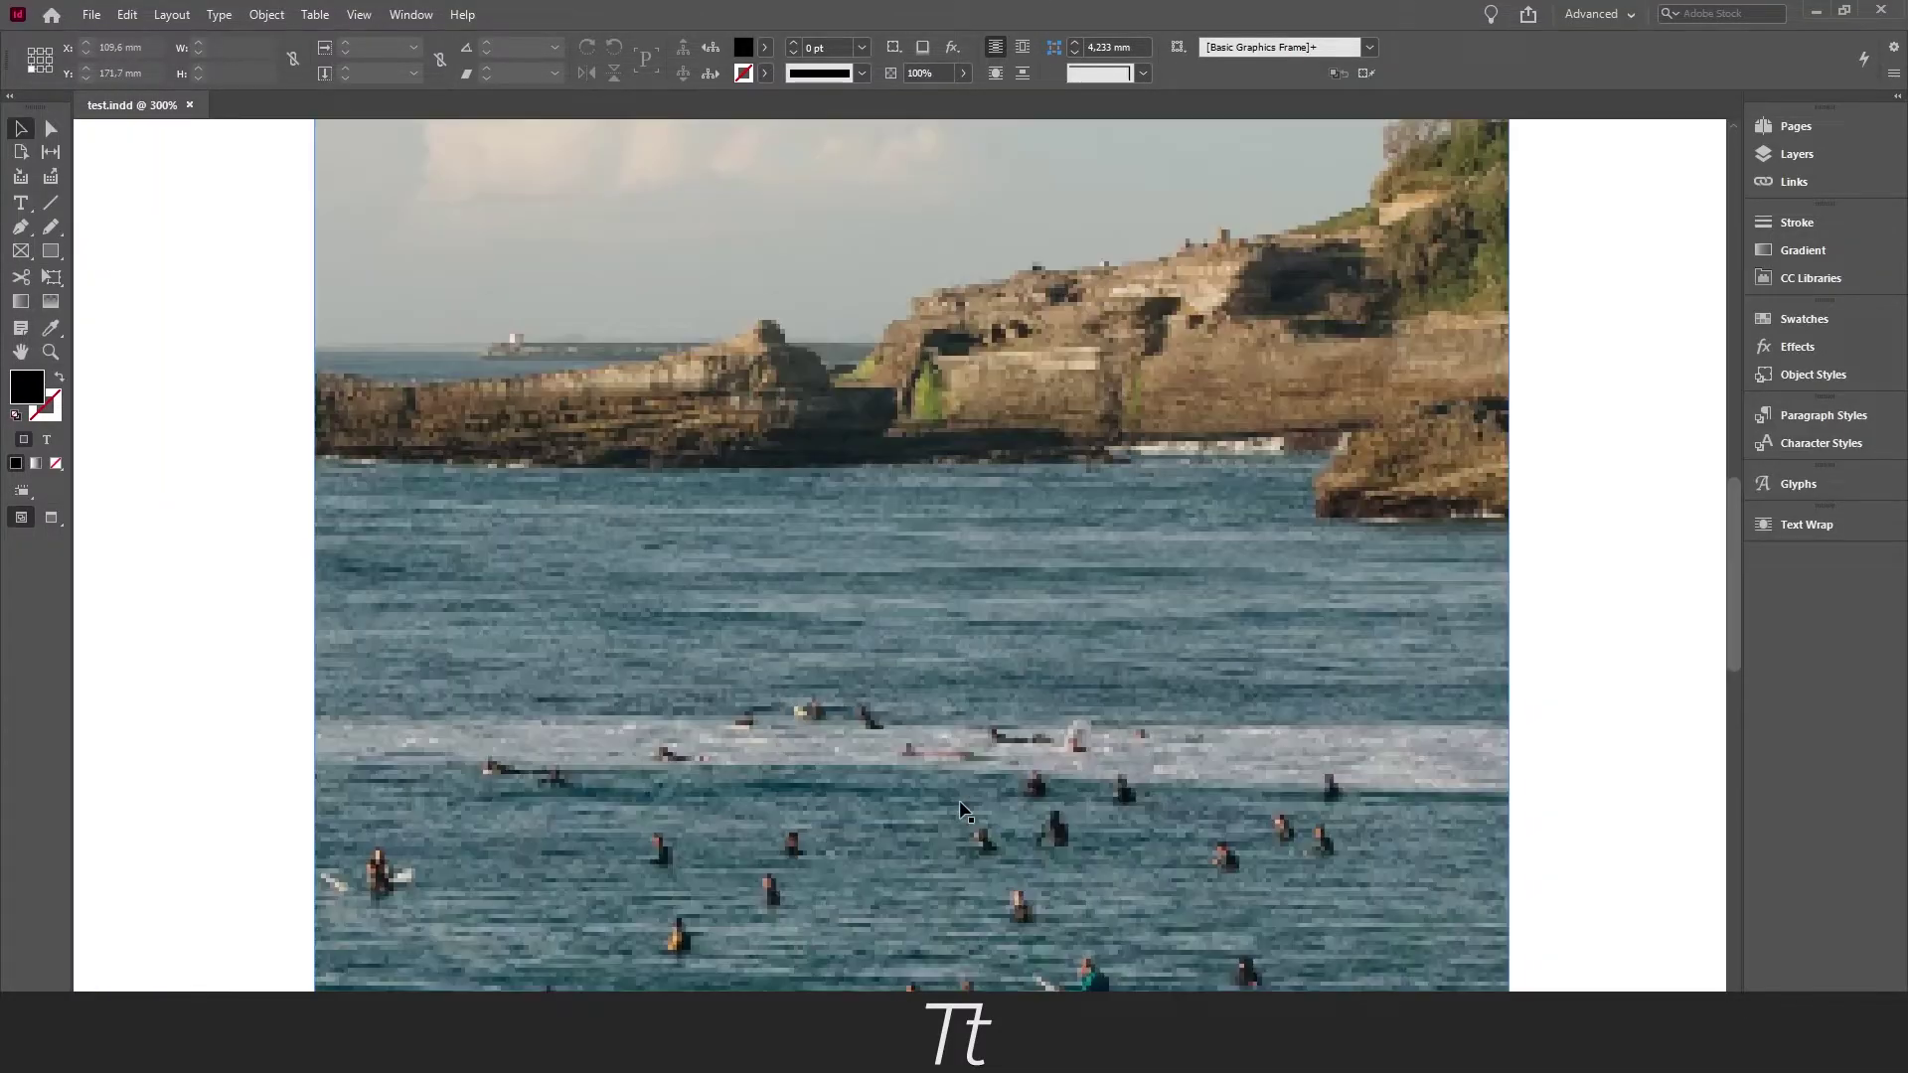
pyautogui.scroll(1, 962, 811)
pyautogui.scroll(-2, 980, 737)
pyautogui.scroll(-1, 966, 762)
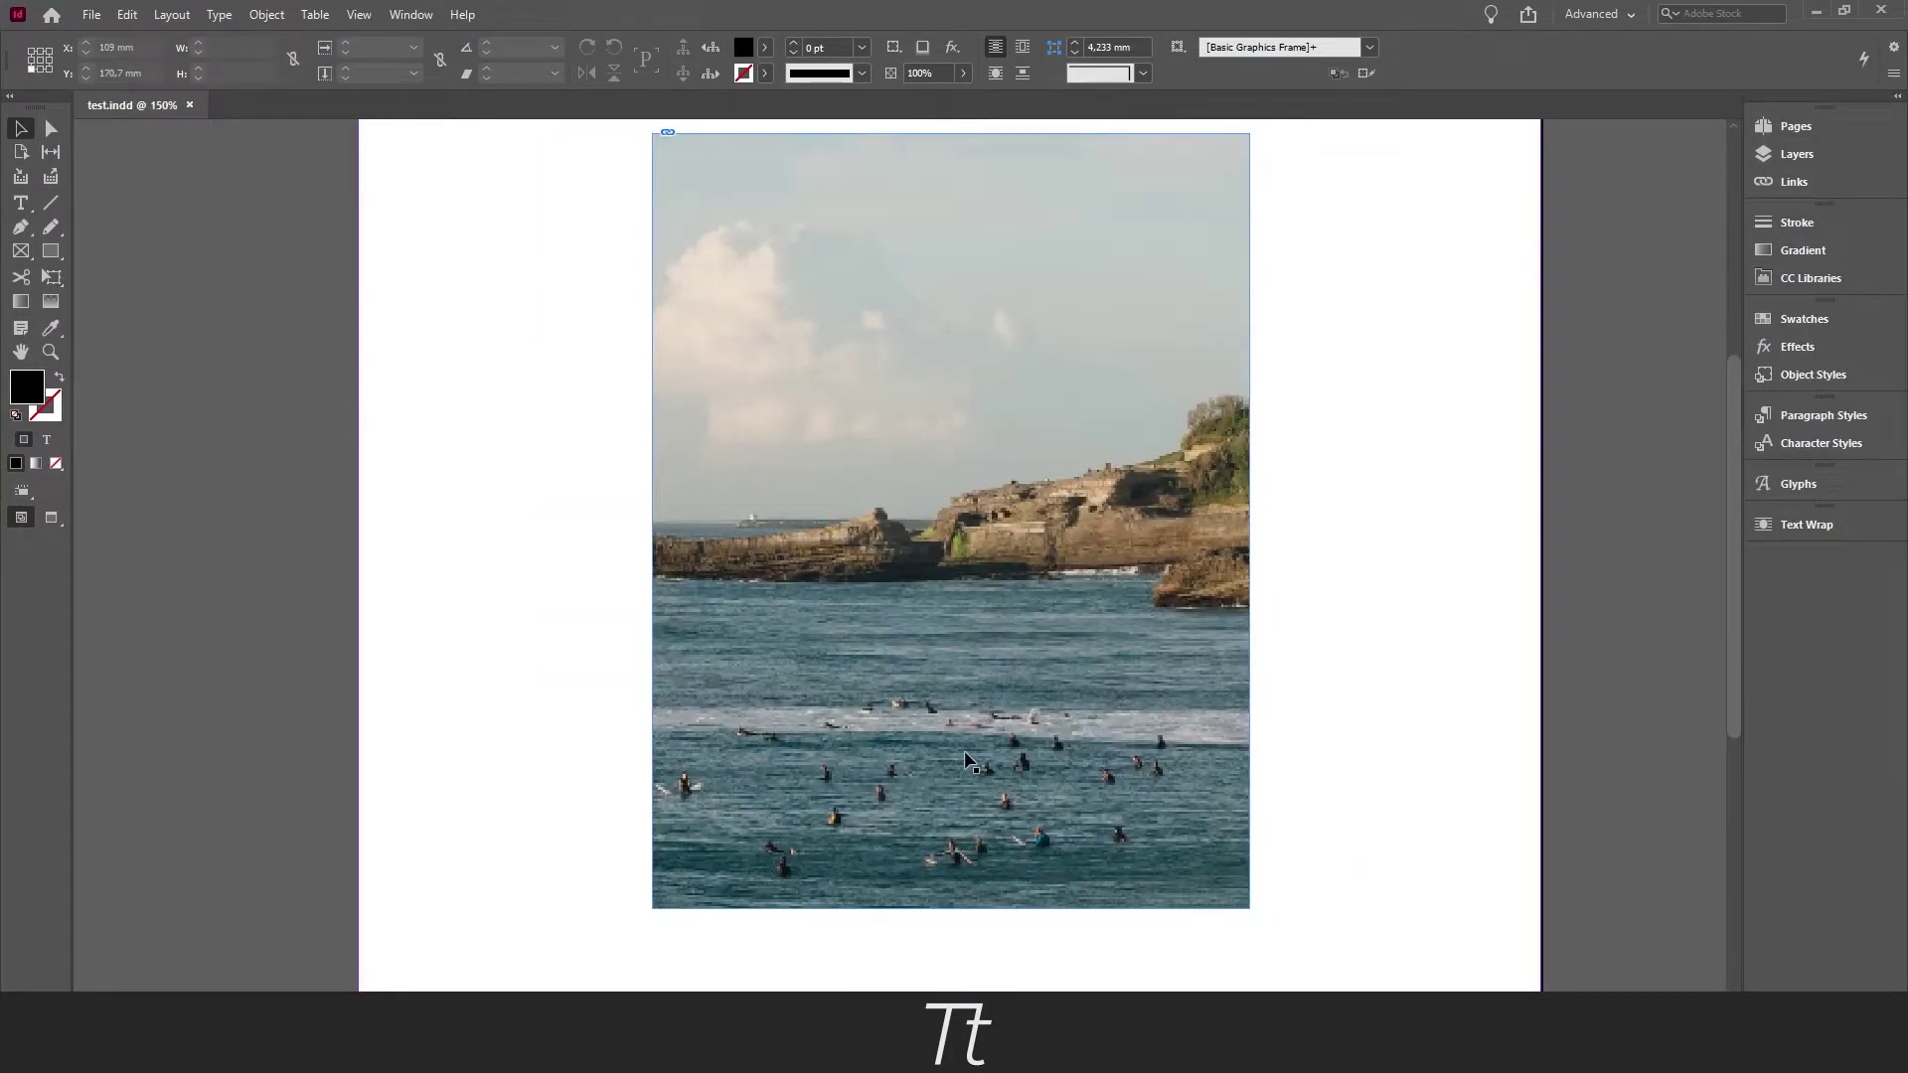
pyautogui.scroll(1, 966, 762)
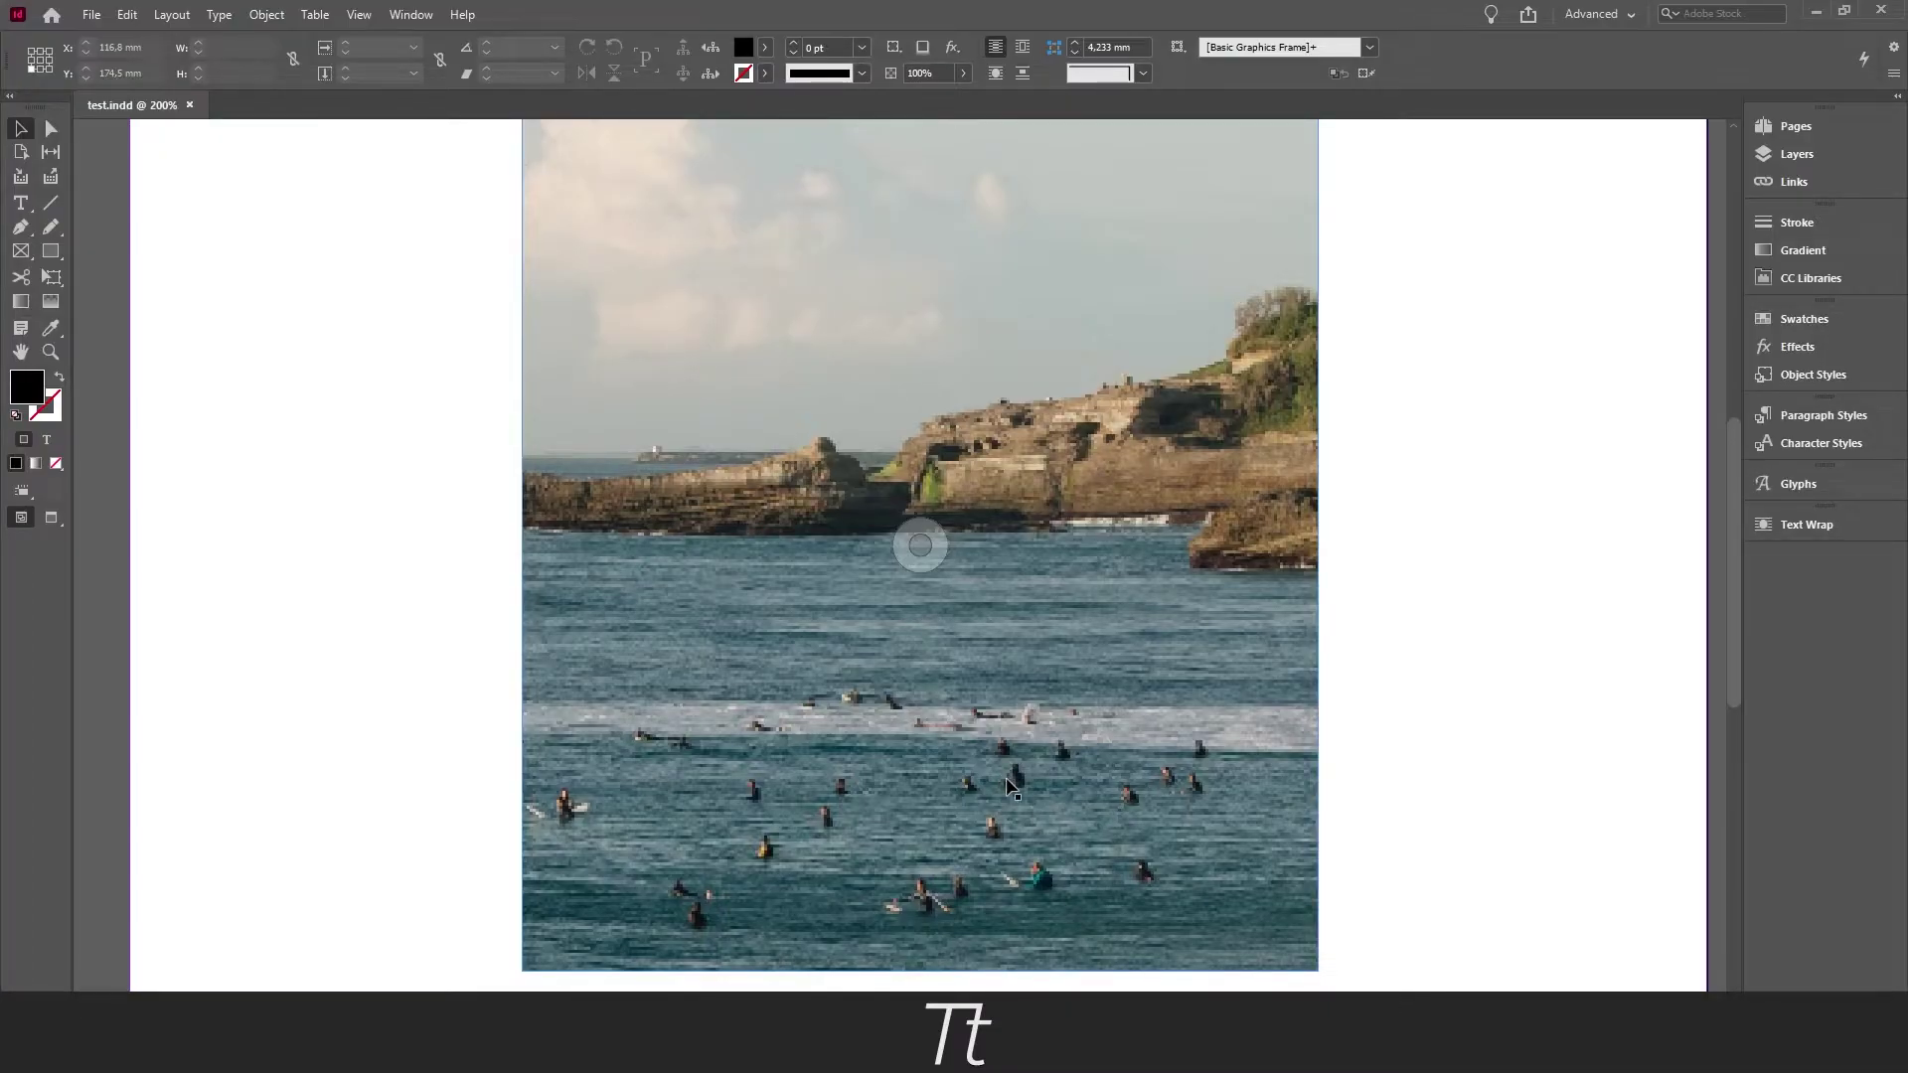
# - Fit the whole page in the window with Ctrl+0
pyautogui.hotkey('ctrl', '0')
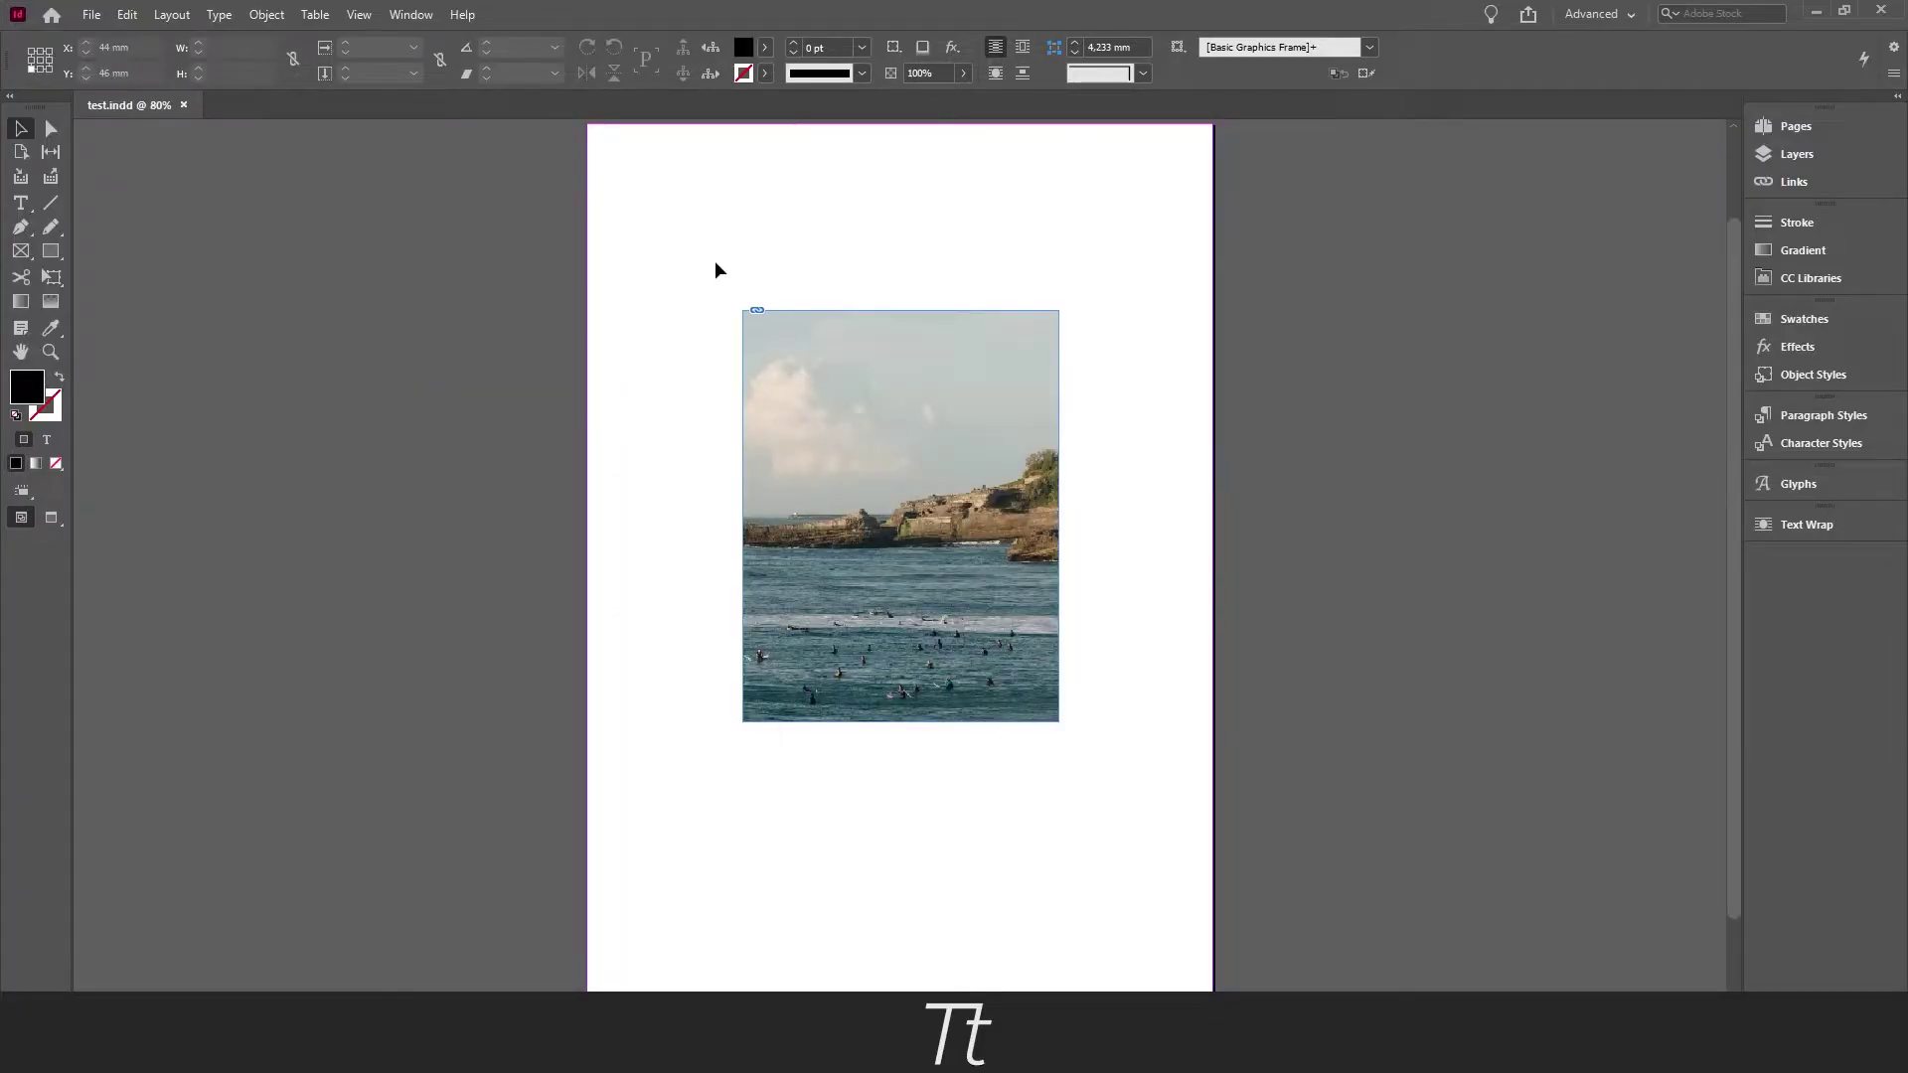
# - Marquee-zoom onto the surf photo and select its graphics frame
pyautogui.moveTo(704, 256); pyautogui.dragTo(1127, 831)
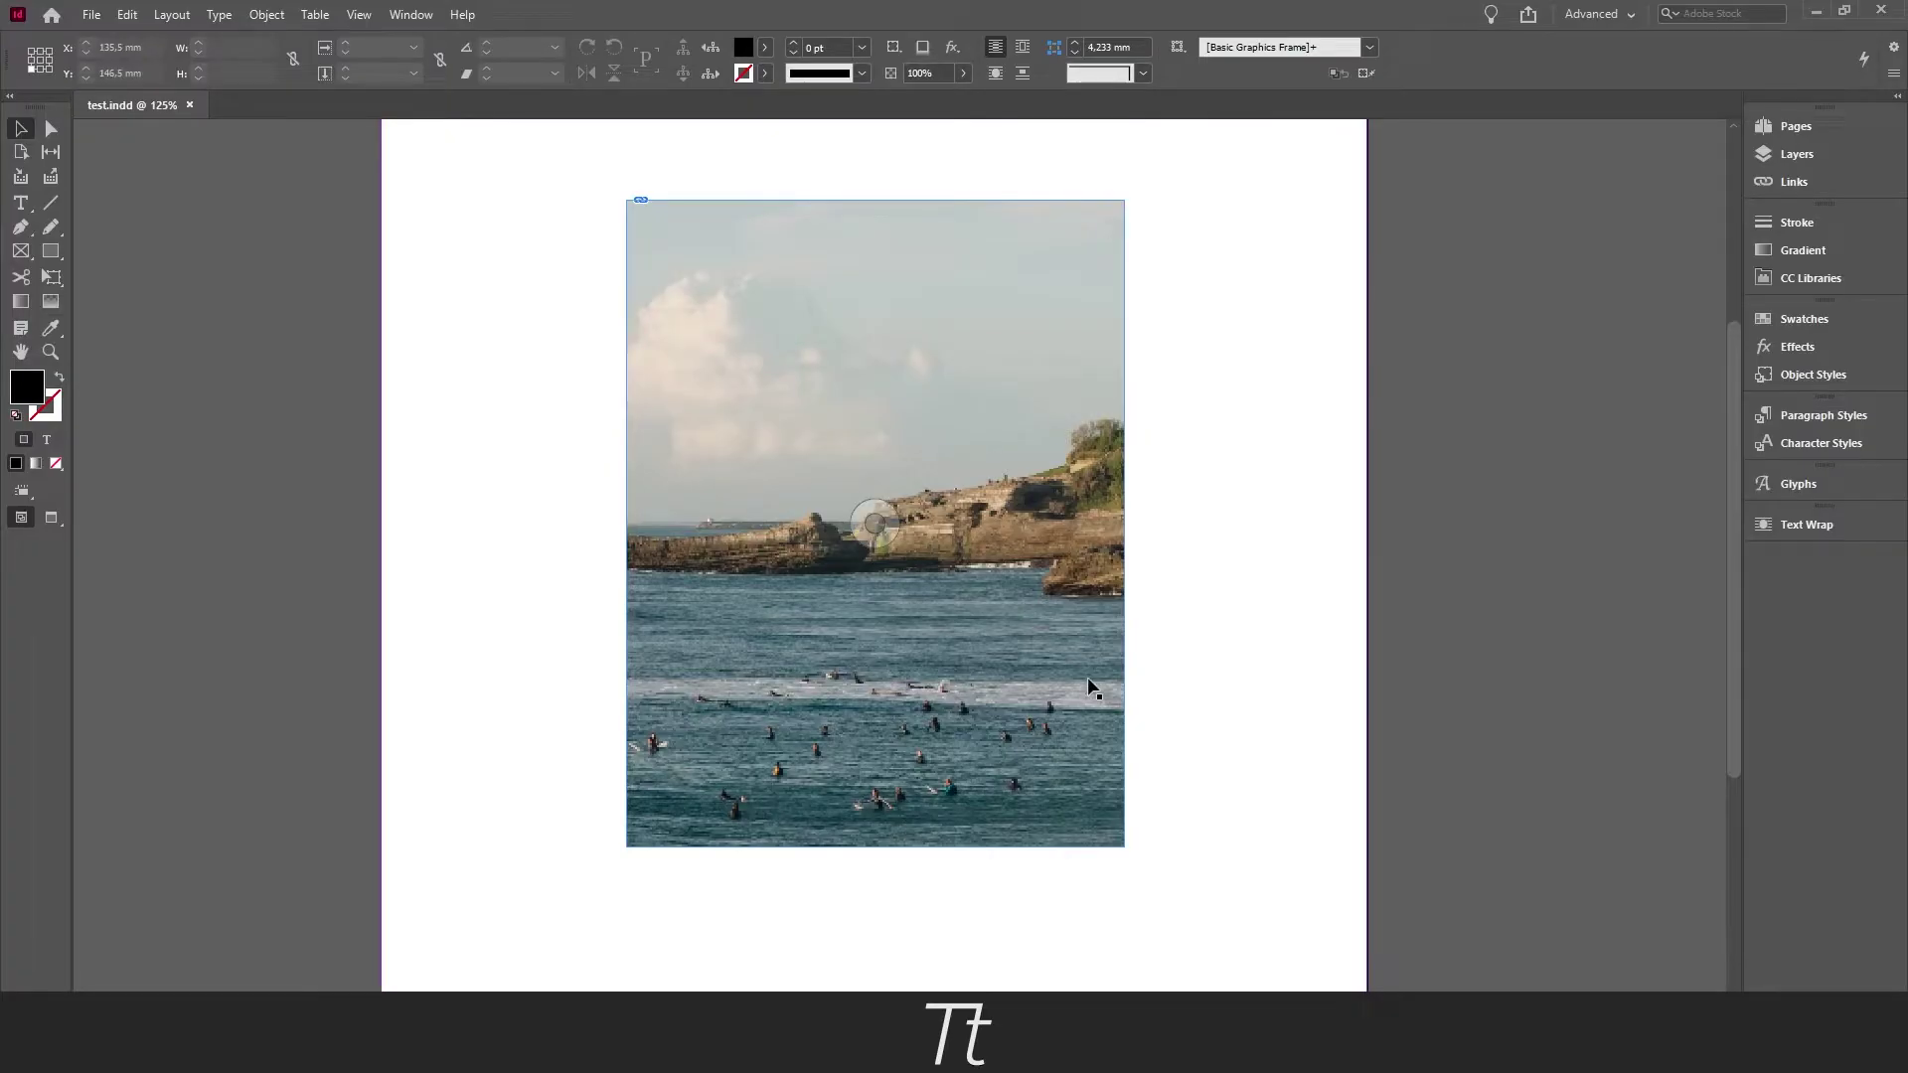
pyautogui.moveTo(901, 516)
pyautogui.click(942, 448)
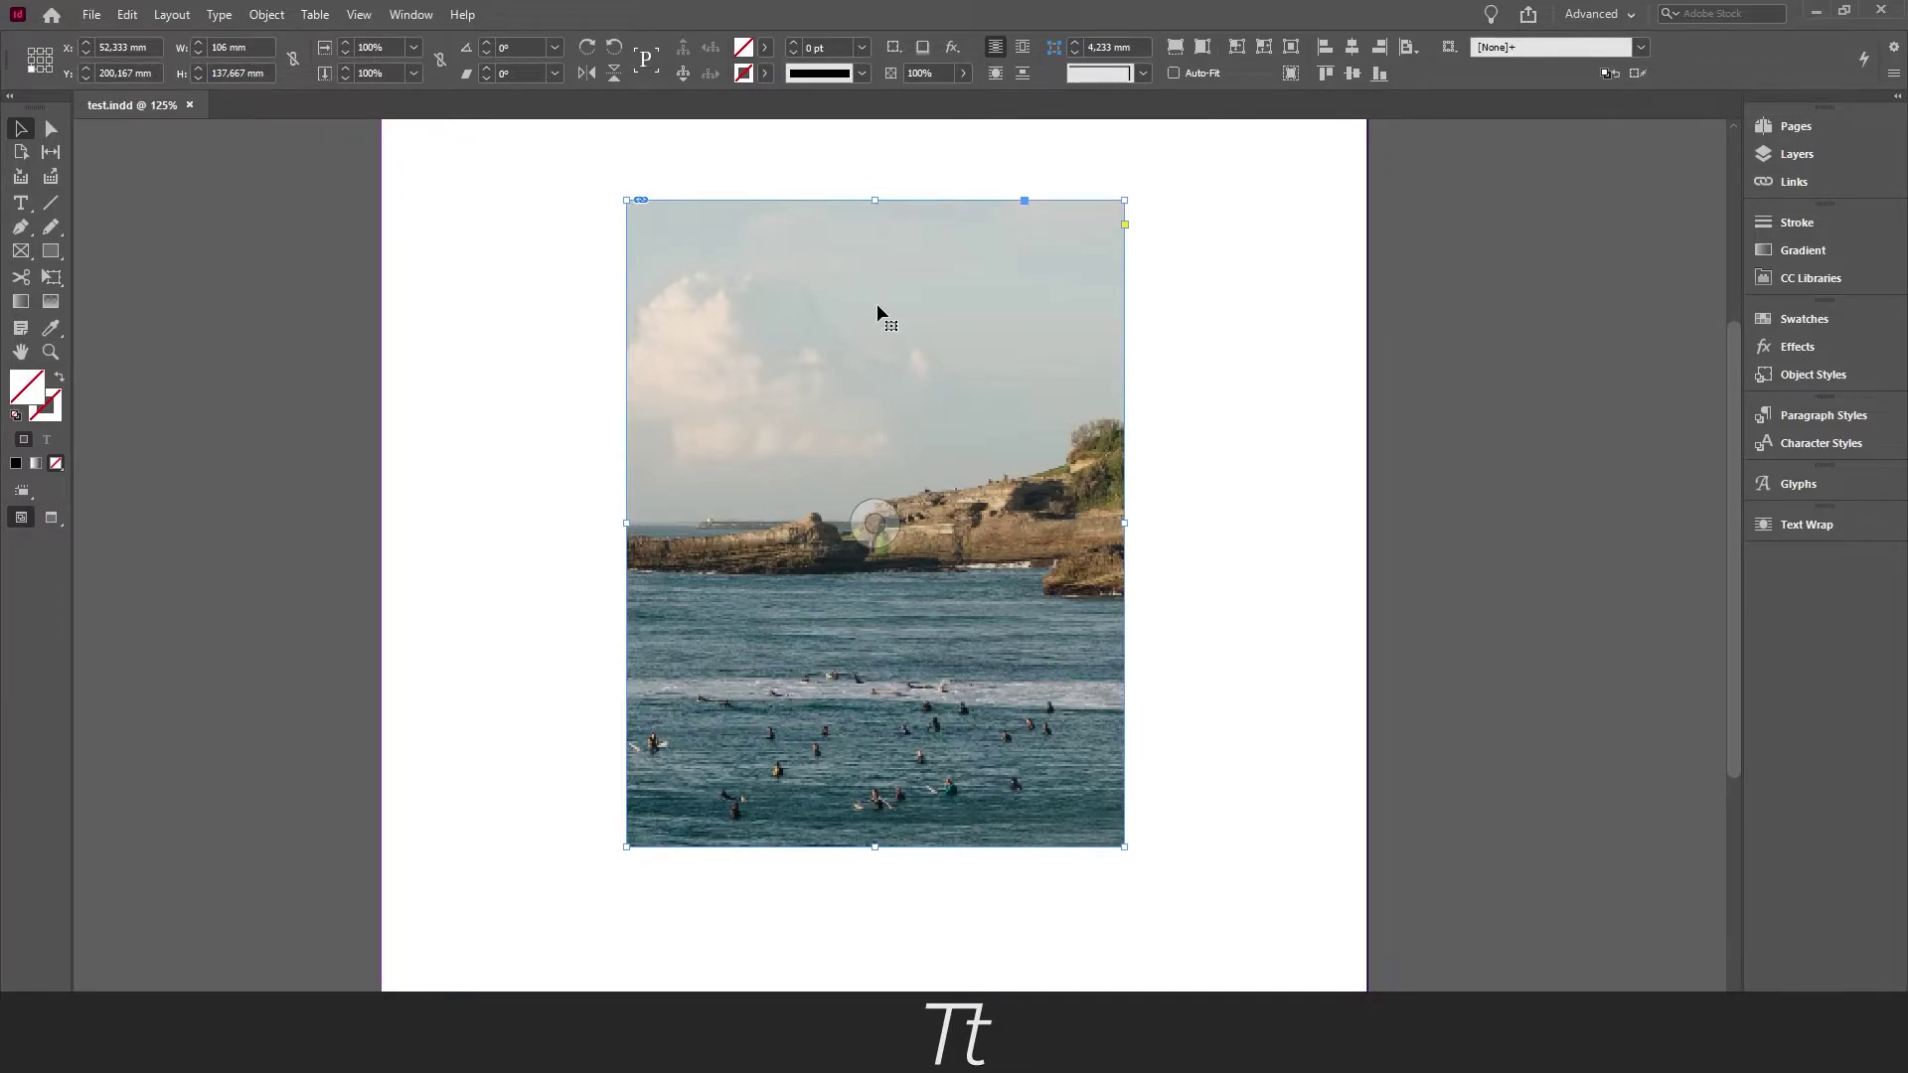
# - Set the surf photo's Display Performance to High Quality Display
pyautogui.rightClick(883, 381)
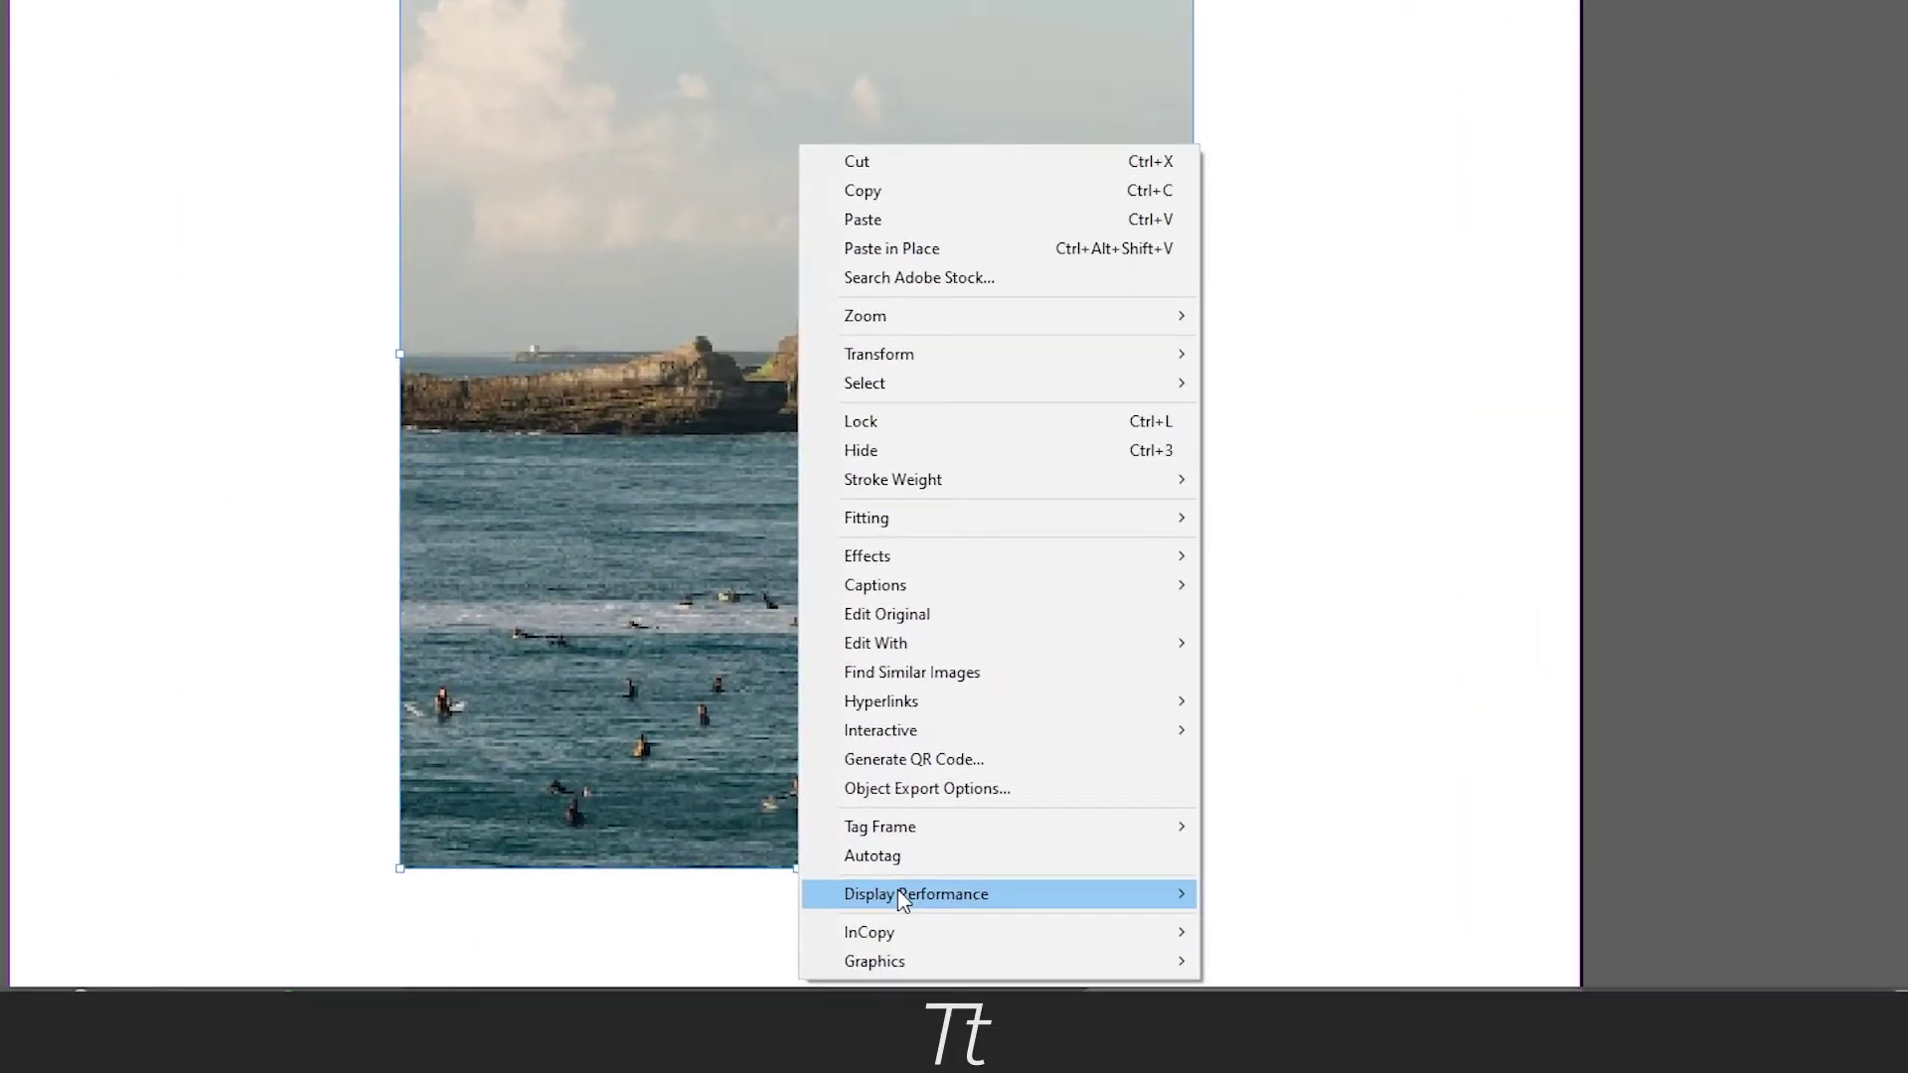
pyautogui.moveTo(894, 873)
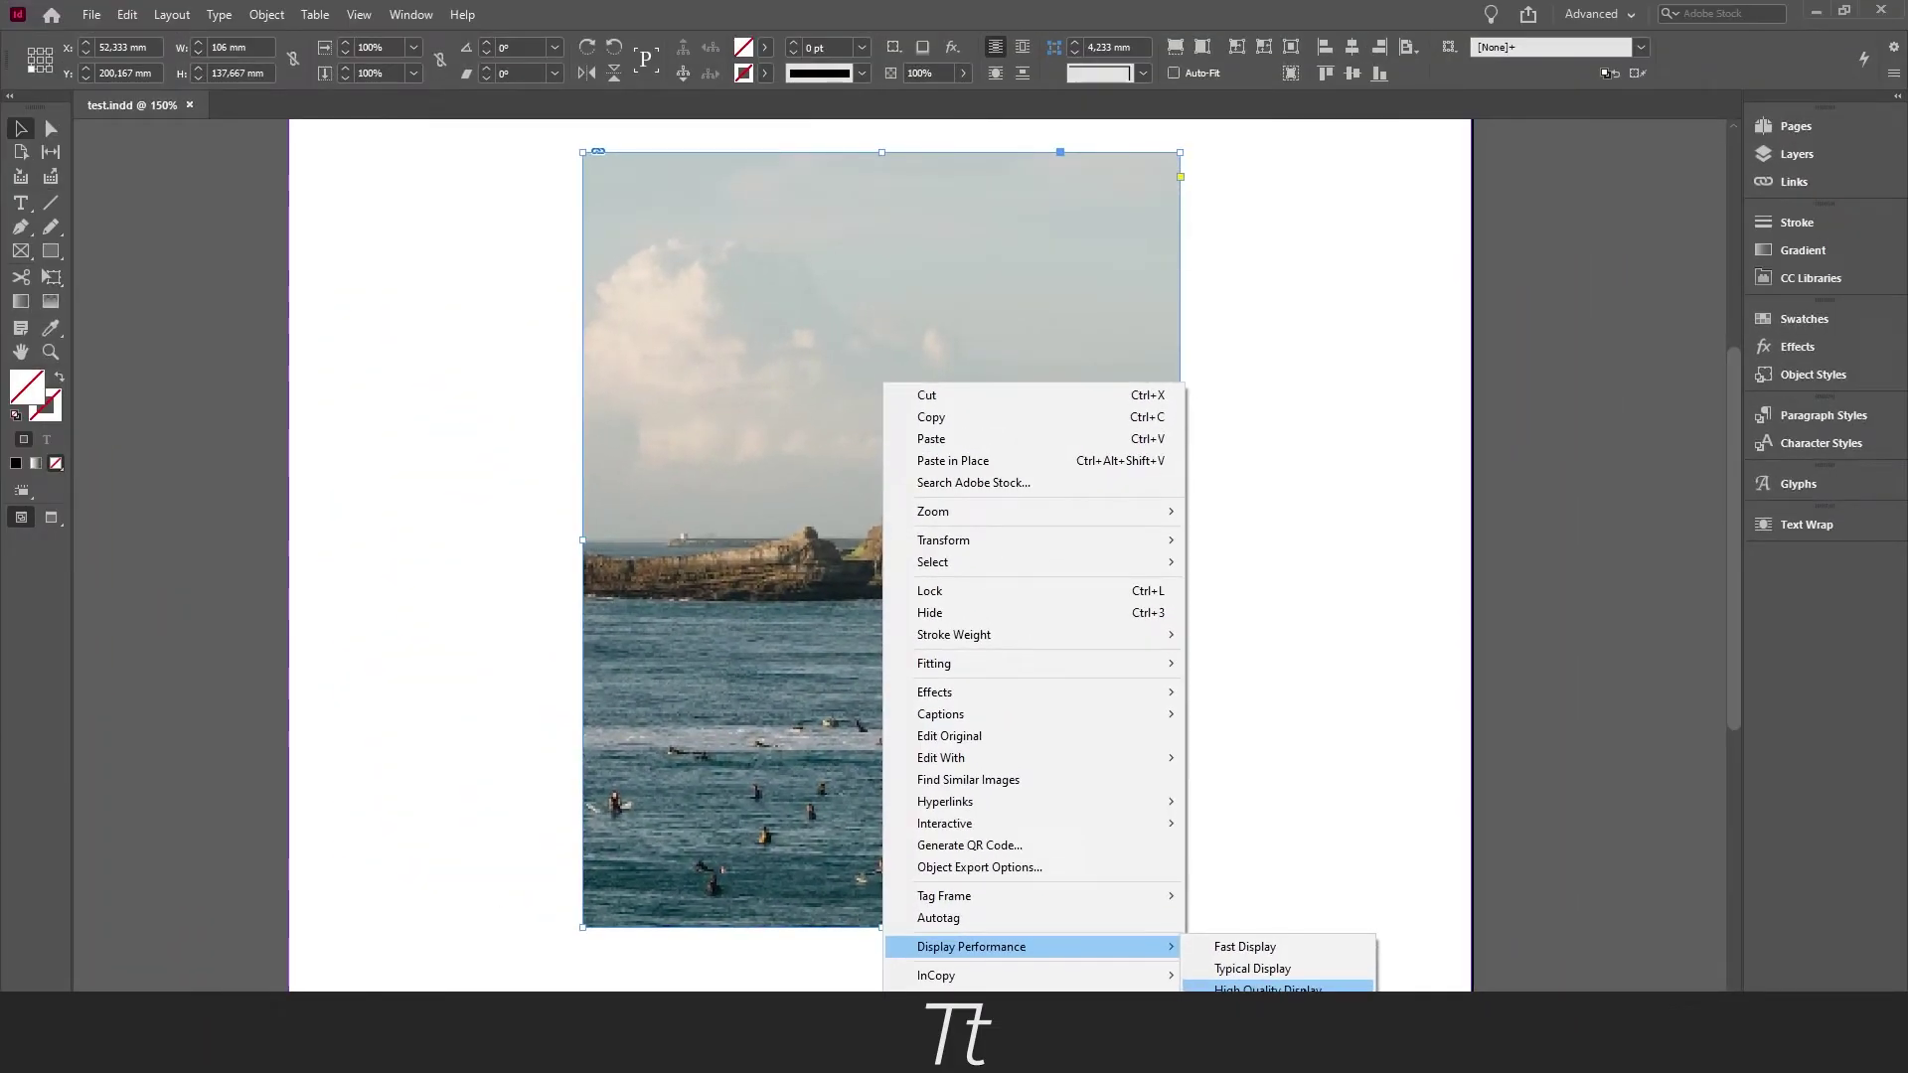
pyautogui.click(1268, 988)
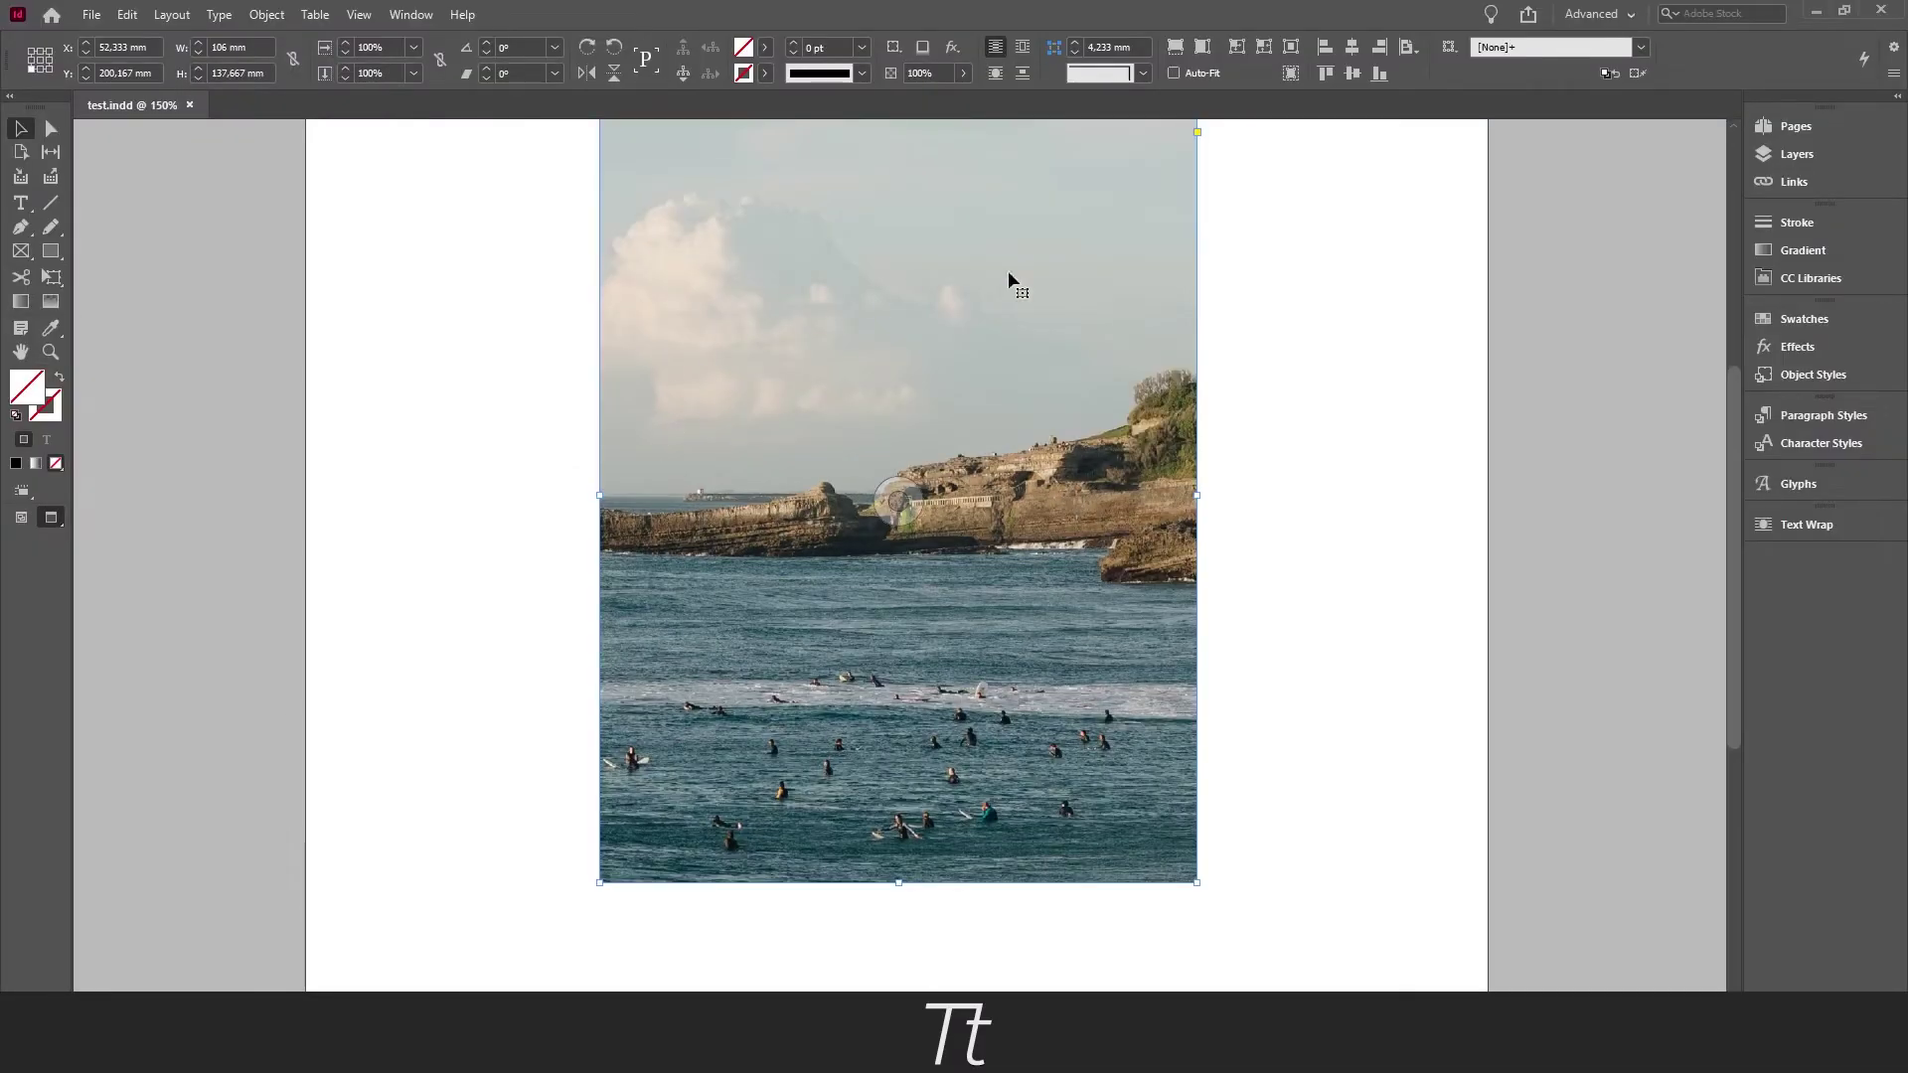
pyautogui.rightClick(1044, 337)
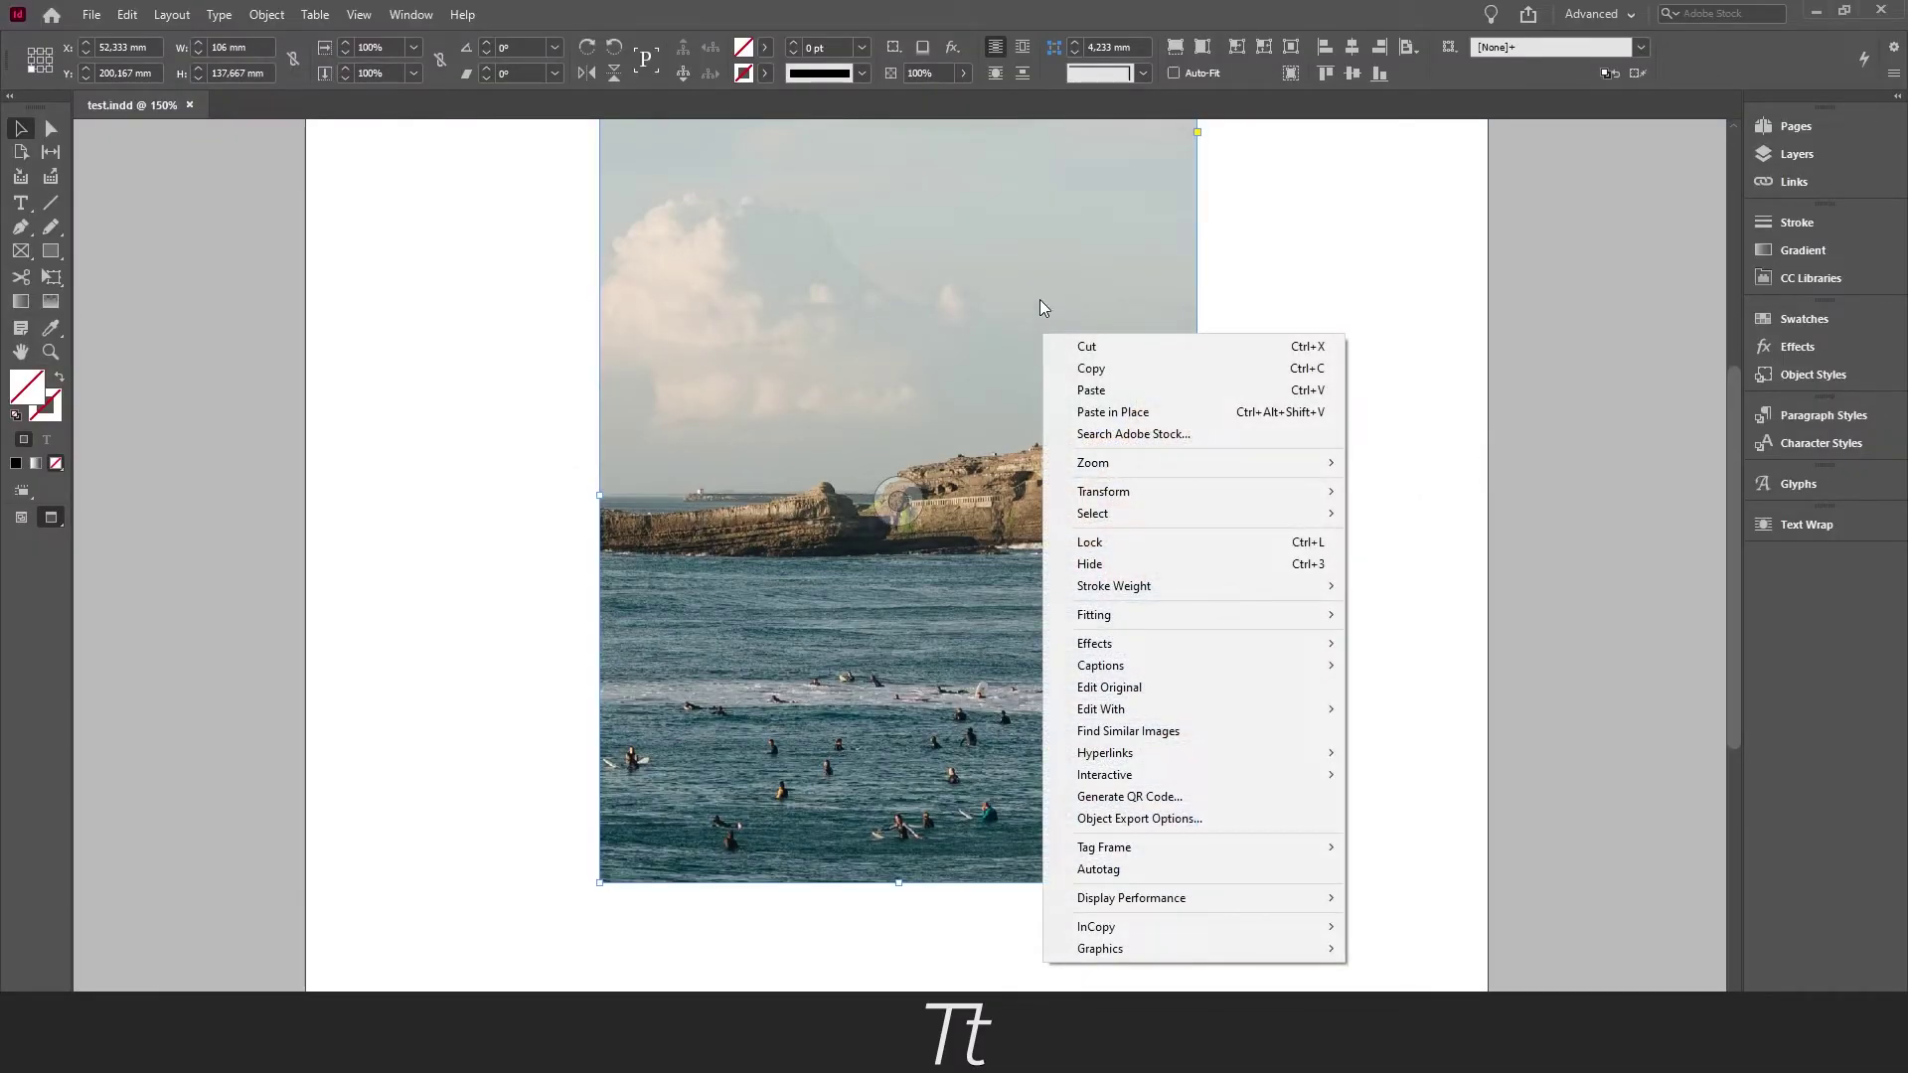
pyautogui.click(1020, 299)
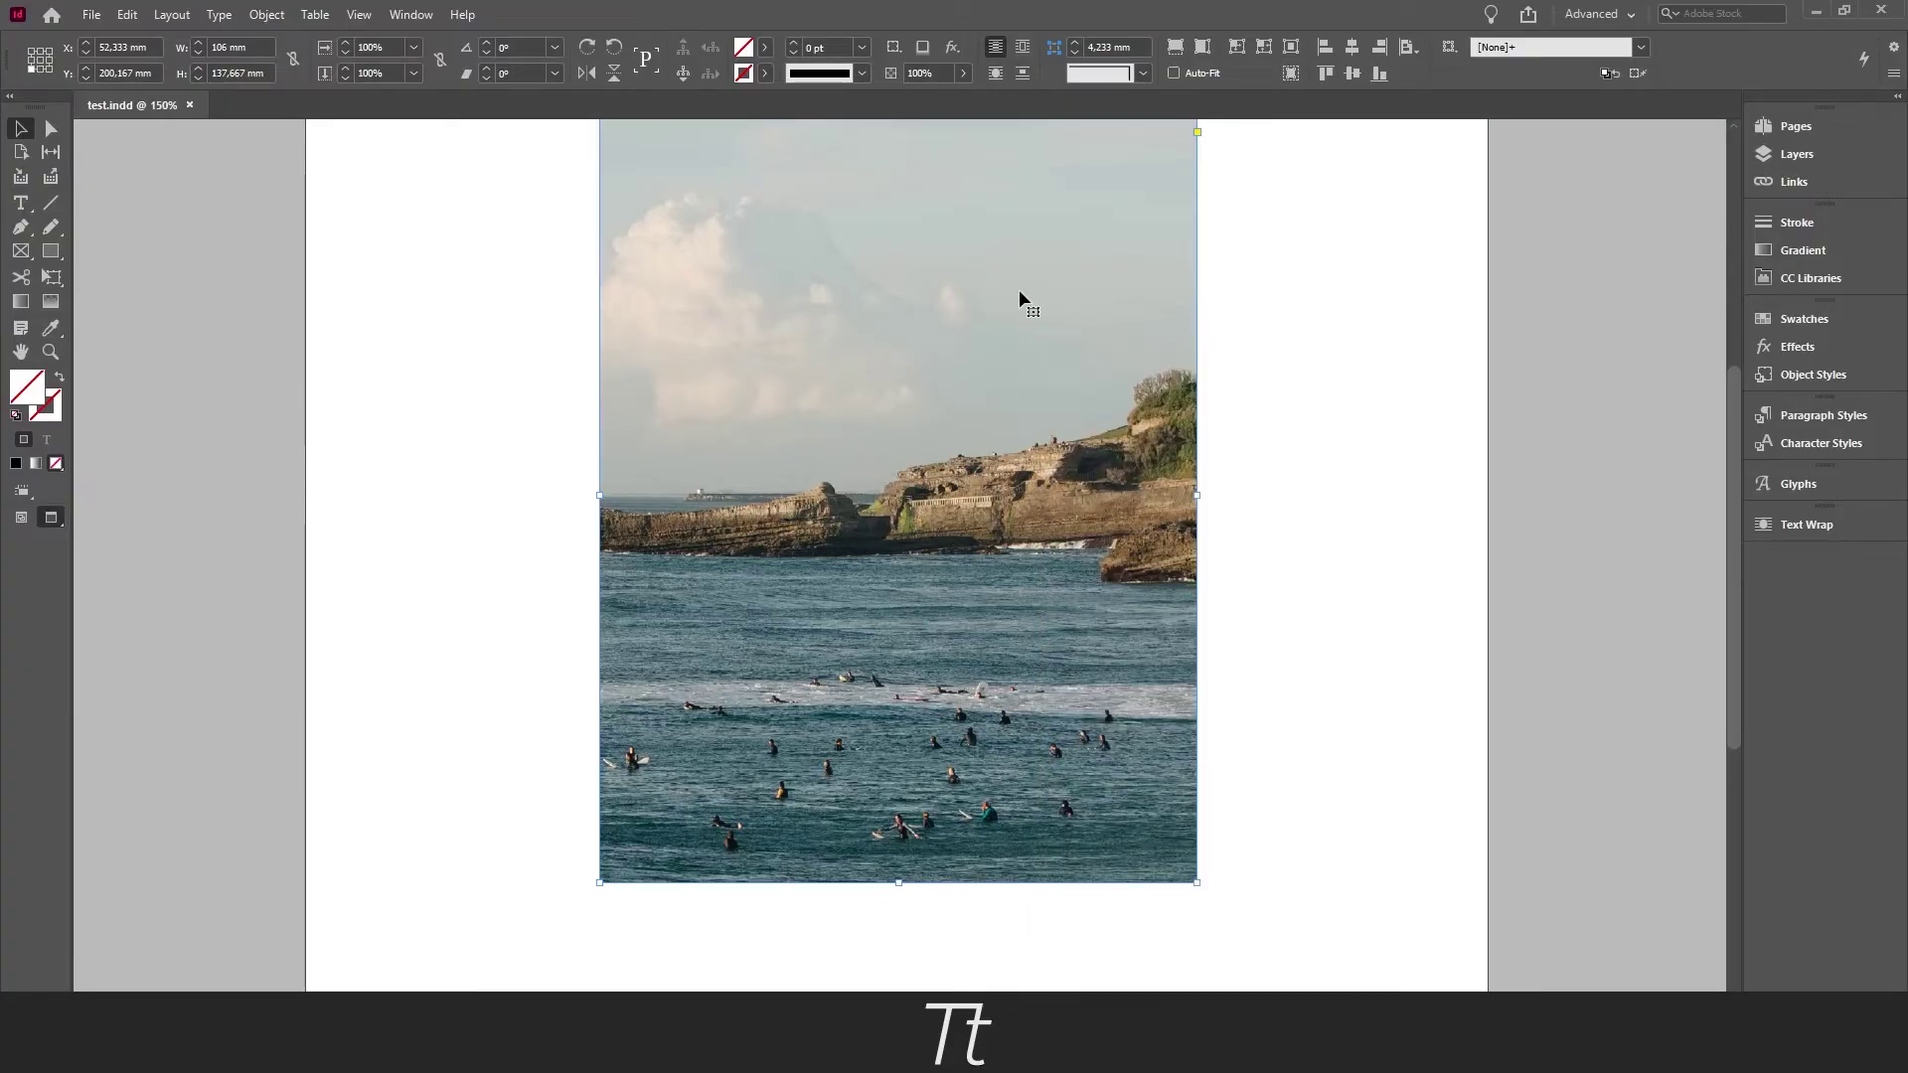
pyautogui.hotkey('ctrl', 'alt', 'h')
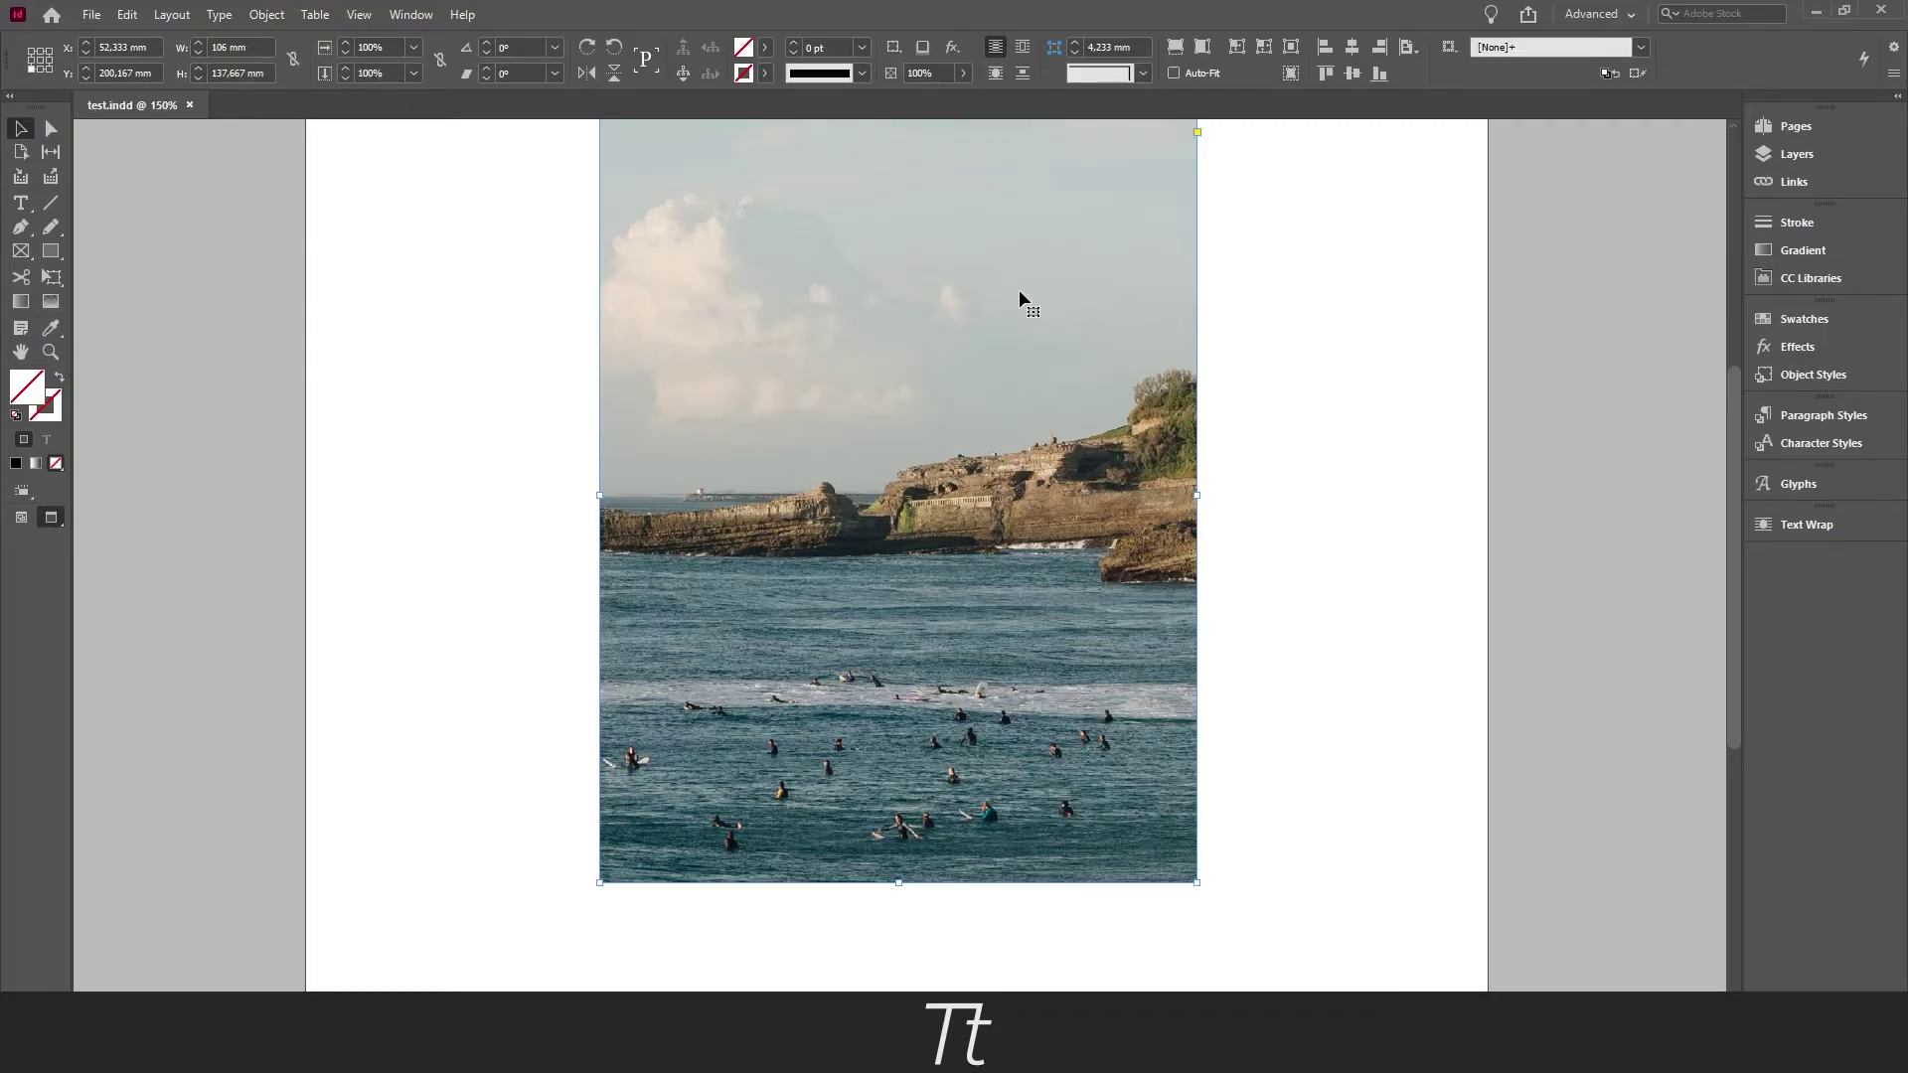
# - Deselect the surf photo frame and zoom out to show the page
pyautogui.hotkey('ctrl', '-')
pyautogui.click(1165, 436)
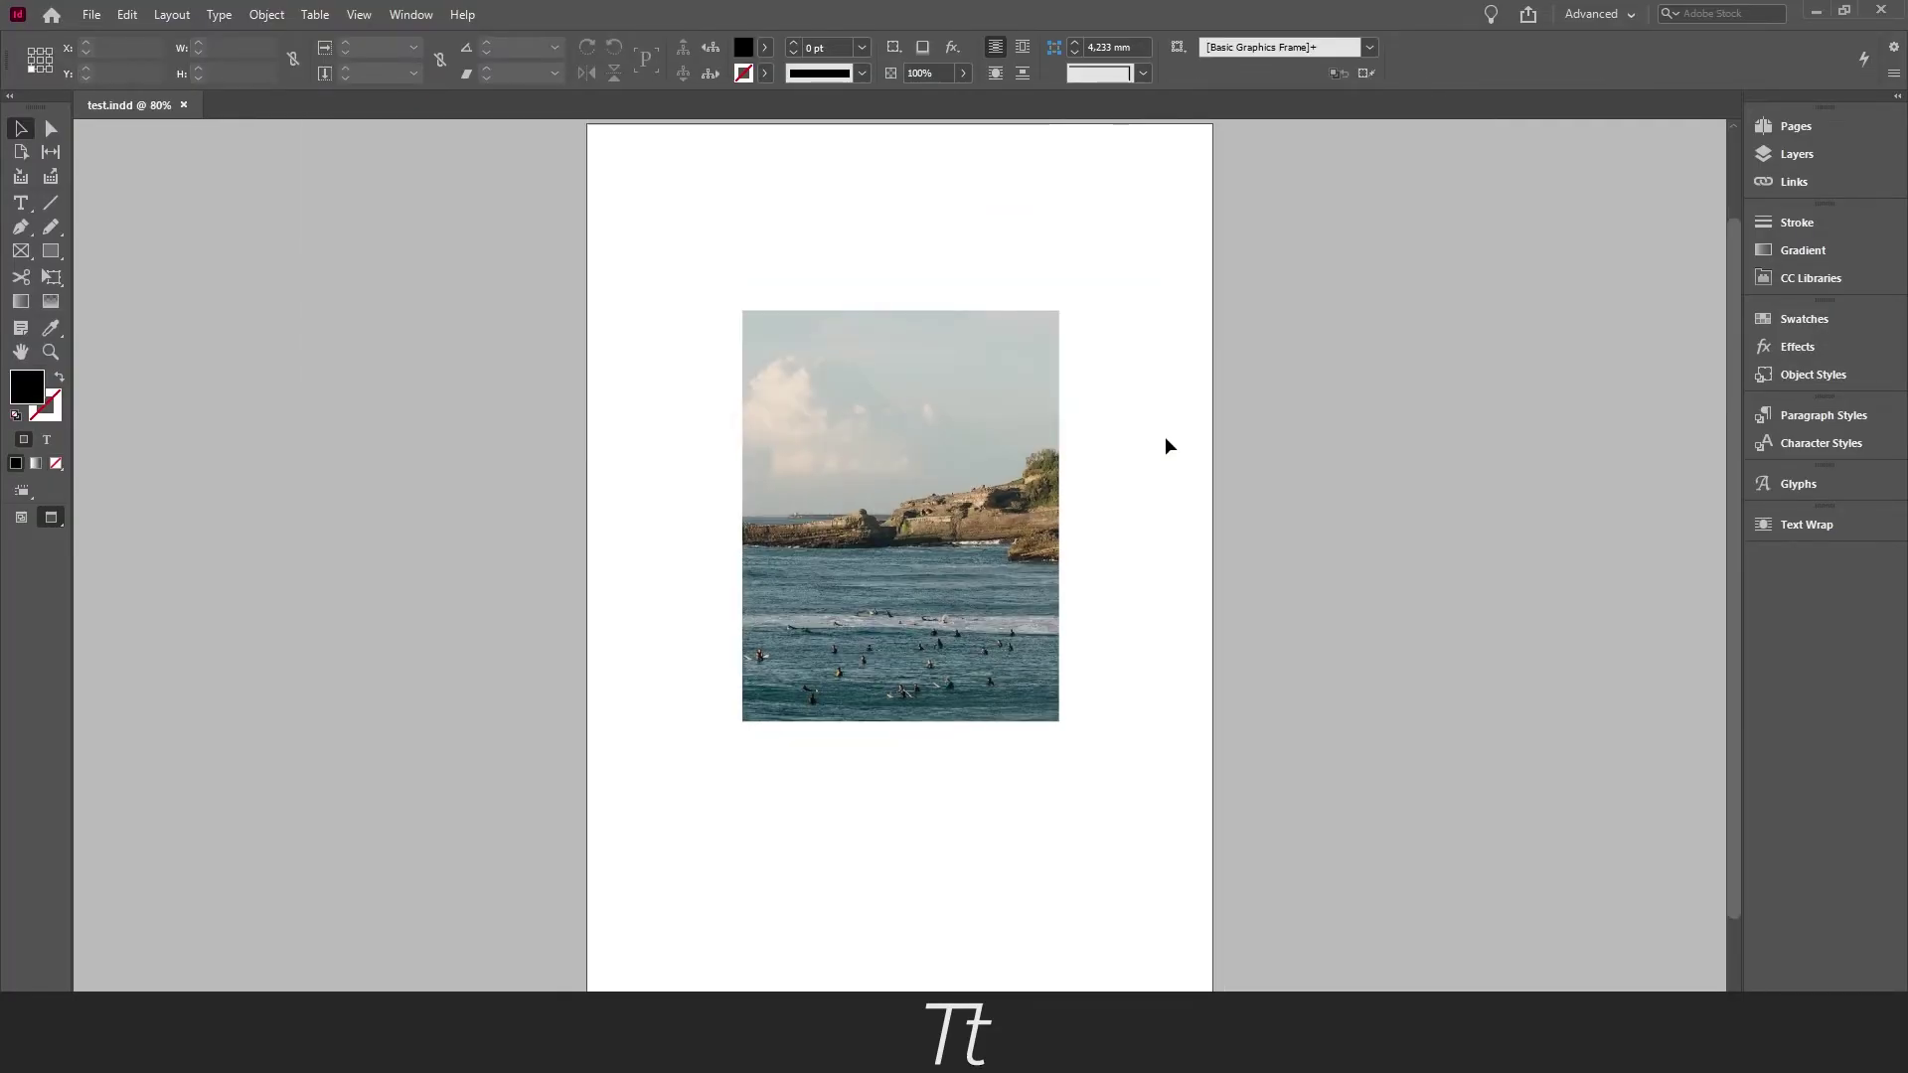